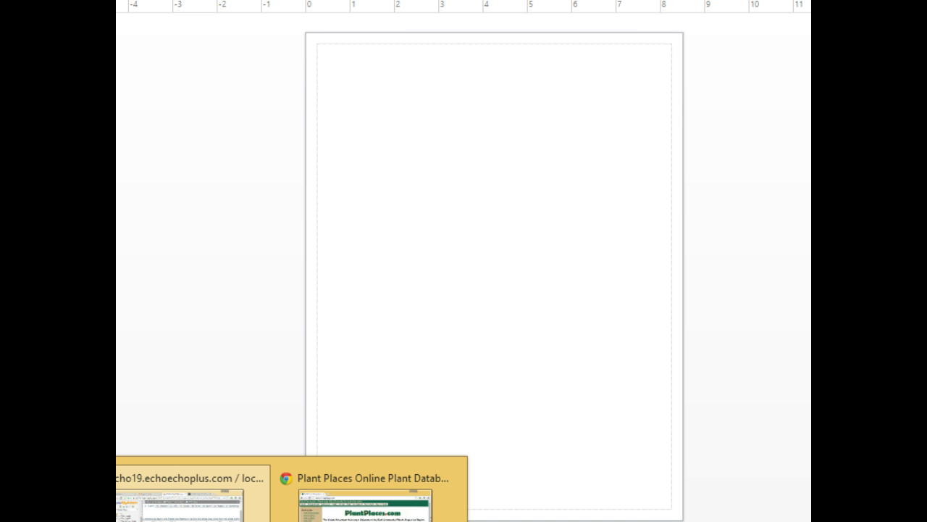
- Switch to the phpMyAdmin browser window and view the ucfilespace.uc.edu home page in a separate tab, closing it when done
click(192, 500)
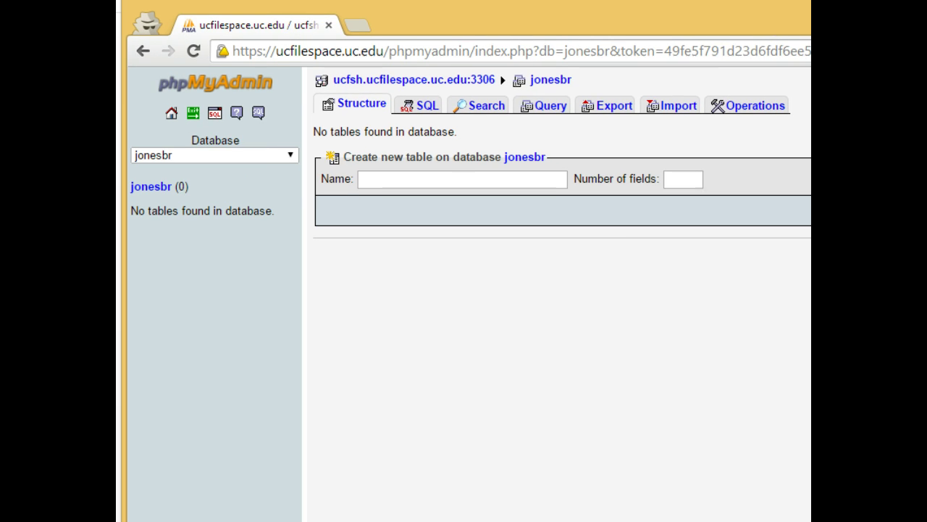
click(357, 29)
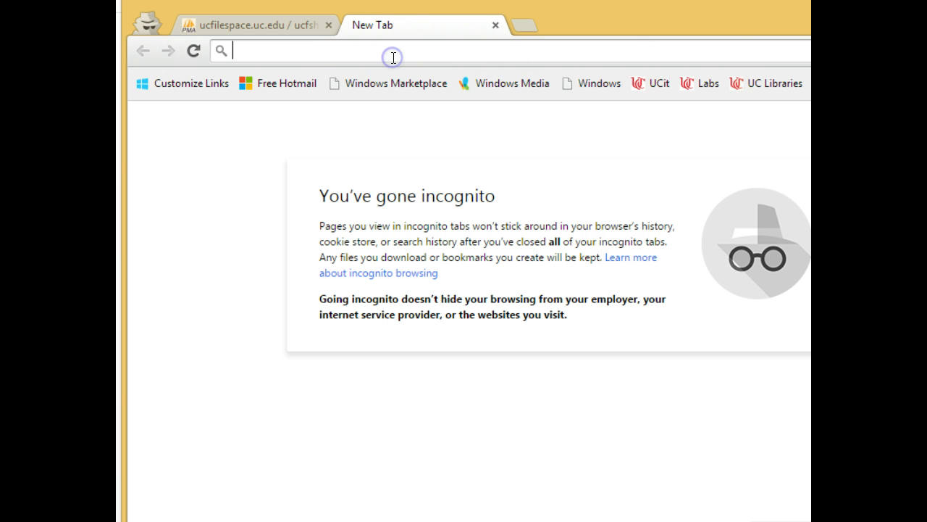
text(ucfilespace.uc.edu)
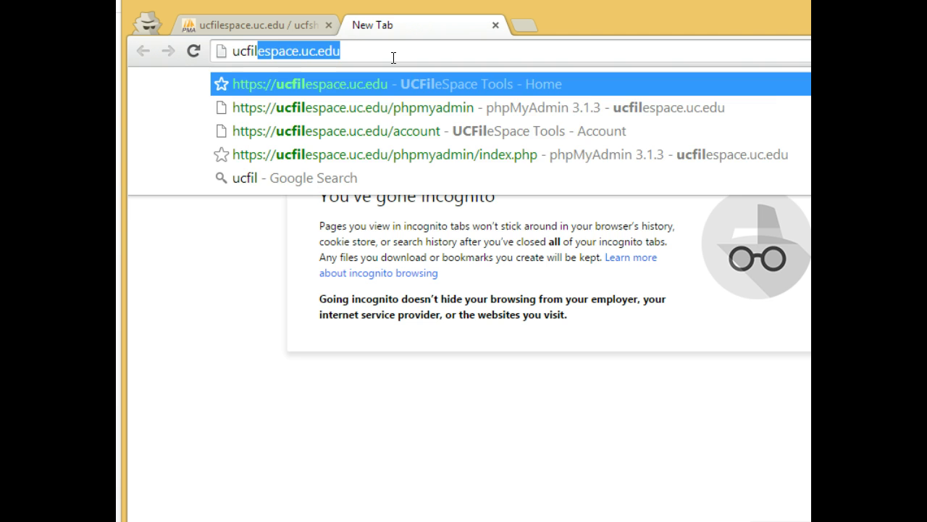
key(Return)
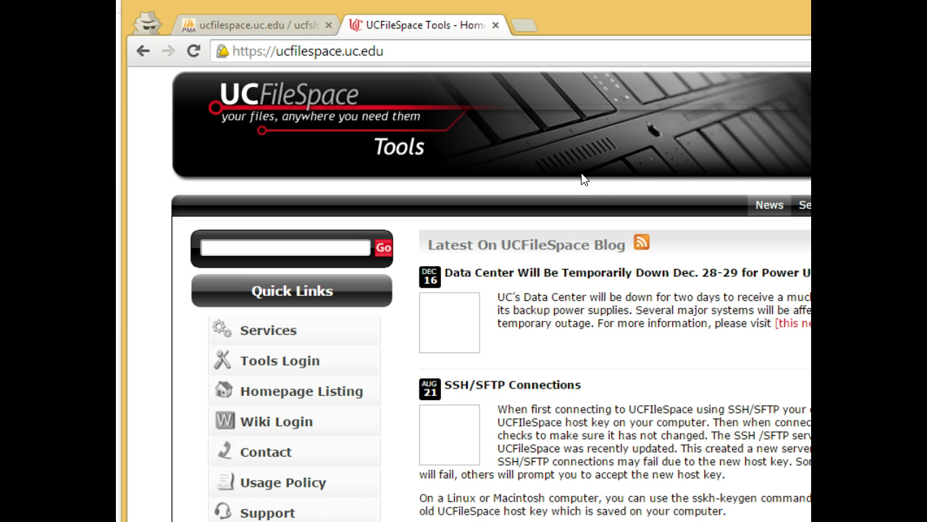
click(496, 25)
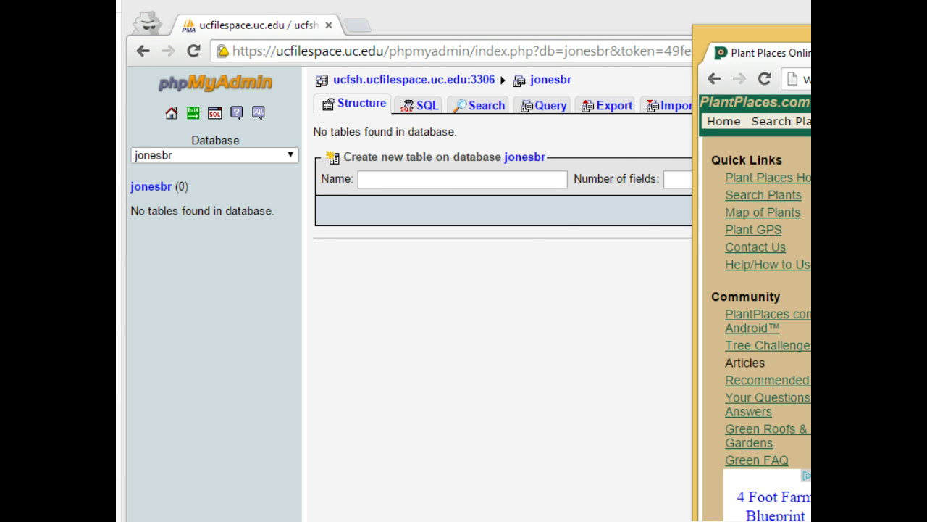
- Bring the PlantPlaces.com browser window into view and search plants by name for Magnolia acuminata
drag(804, 53, 474, 9)
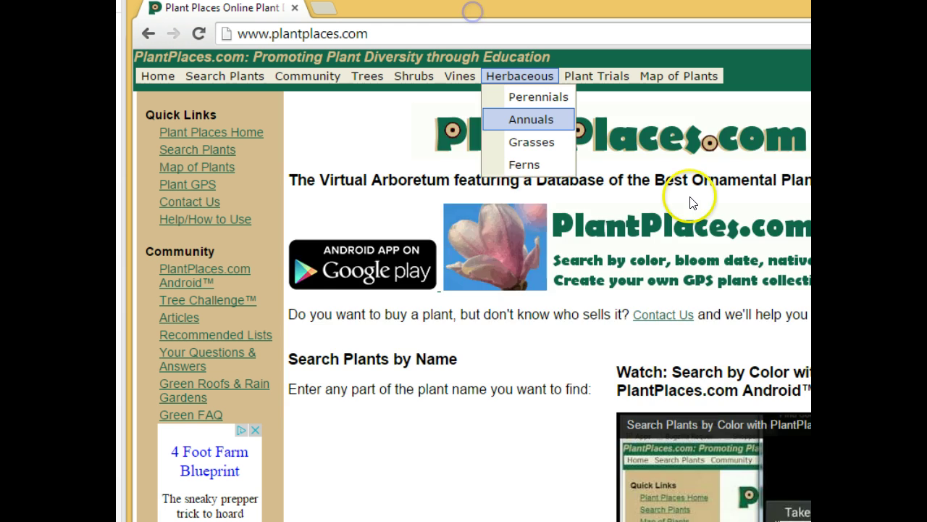
scroll(689, 208, down, 5)
click(504, 259)
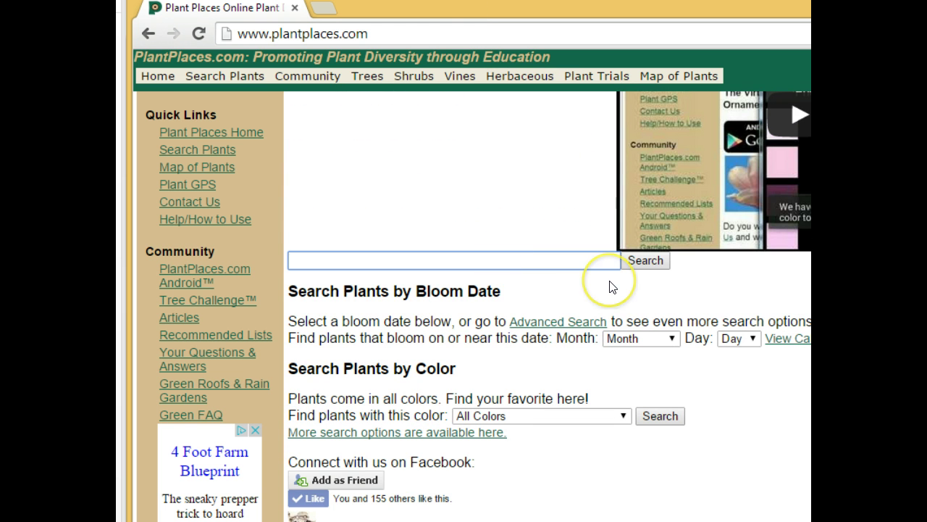
text(Magno)
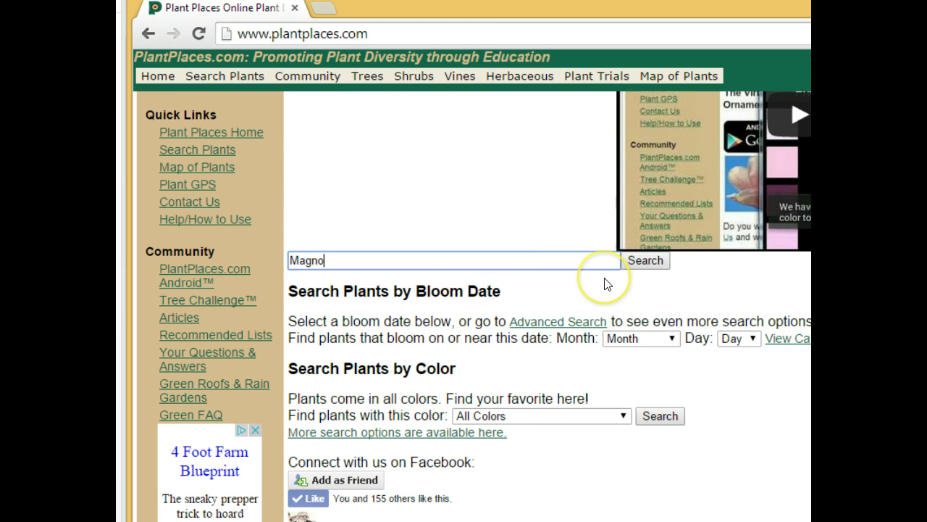
text(lia)
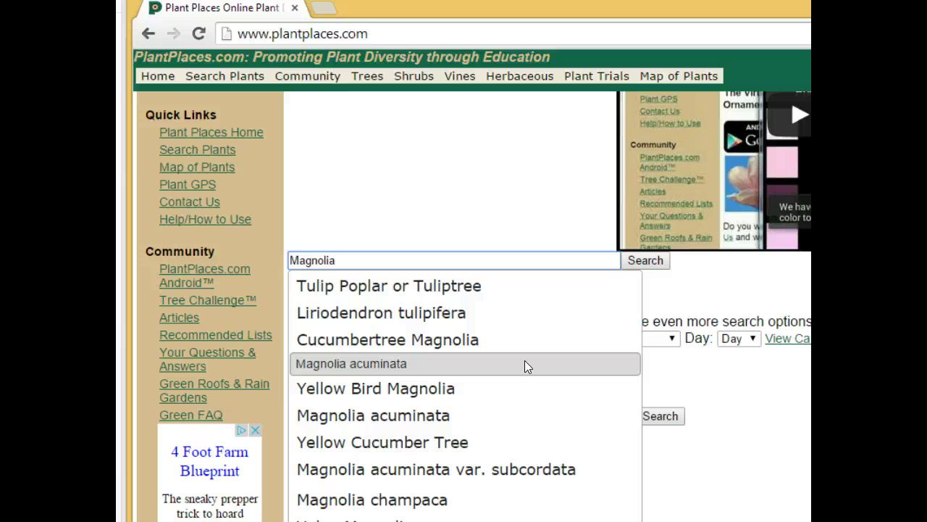
click(525, 362)
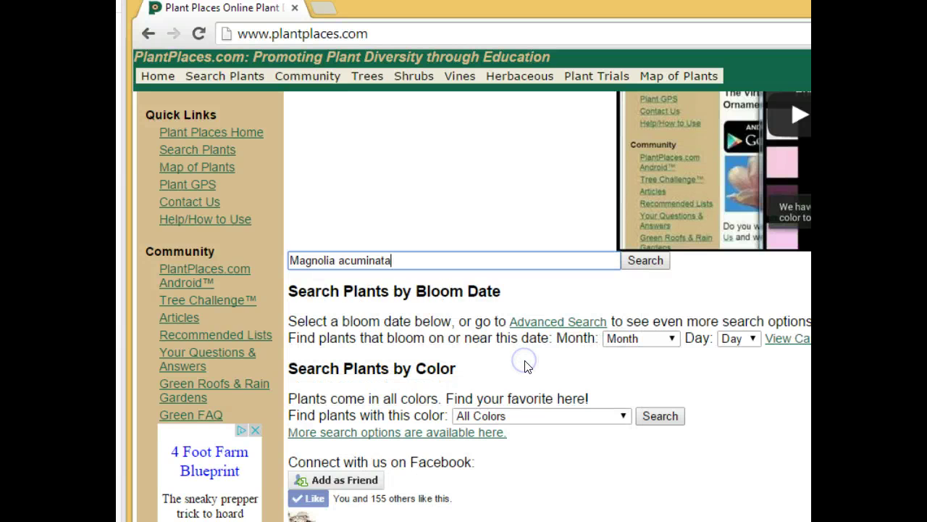
click(632, 259)
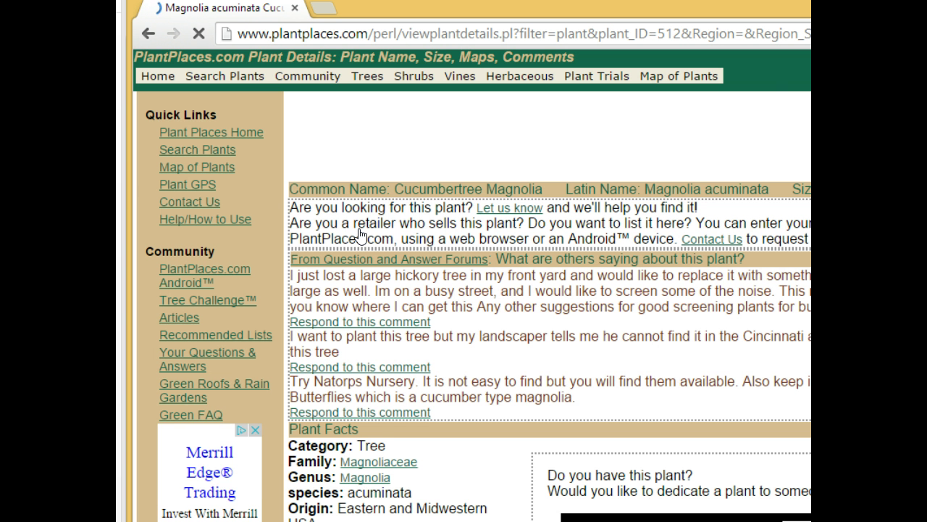
- Examine the Magnolia acuminata details page: plant facts, colors, bloom history, photos and specimen GPS locations
scroll(464, 197, down, 3)
scroll(464, 198, down, 1)
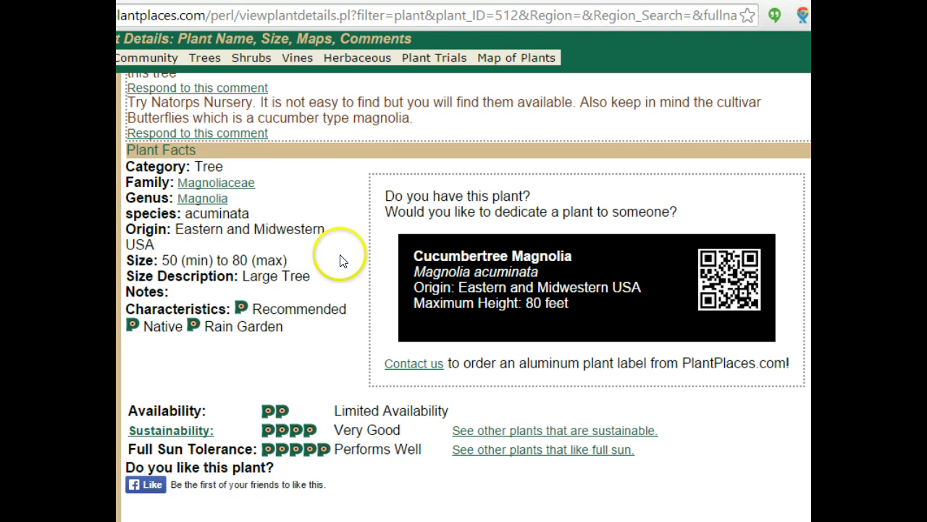
scroll(359, 248, down, 3)
scroll(358, 245, down, 6)
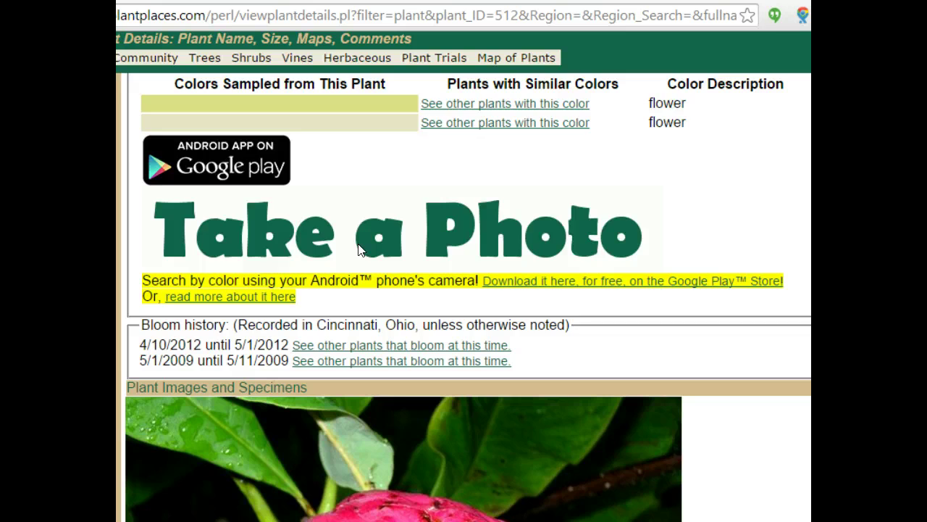
scroll(358, 243, up, 1)
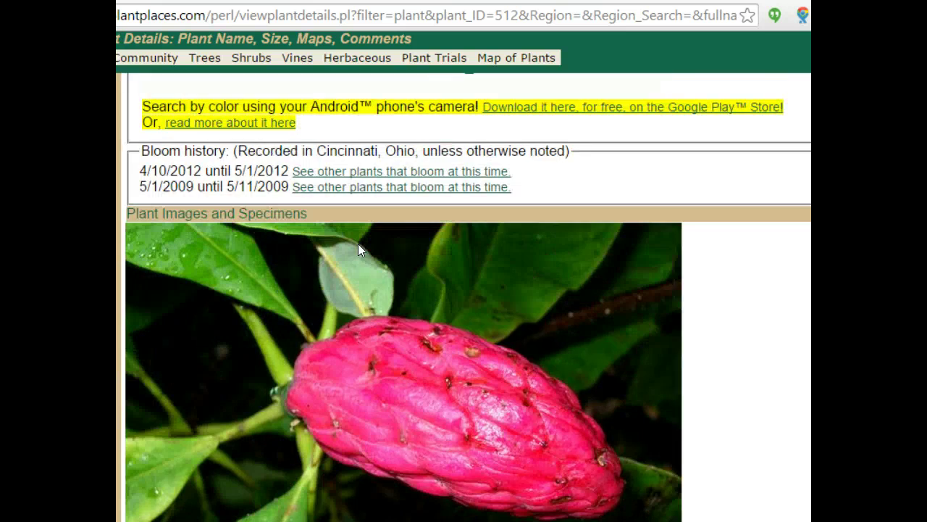
scroll(358, 244, down, 6)
scroll(358, 243, down, 10)
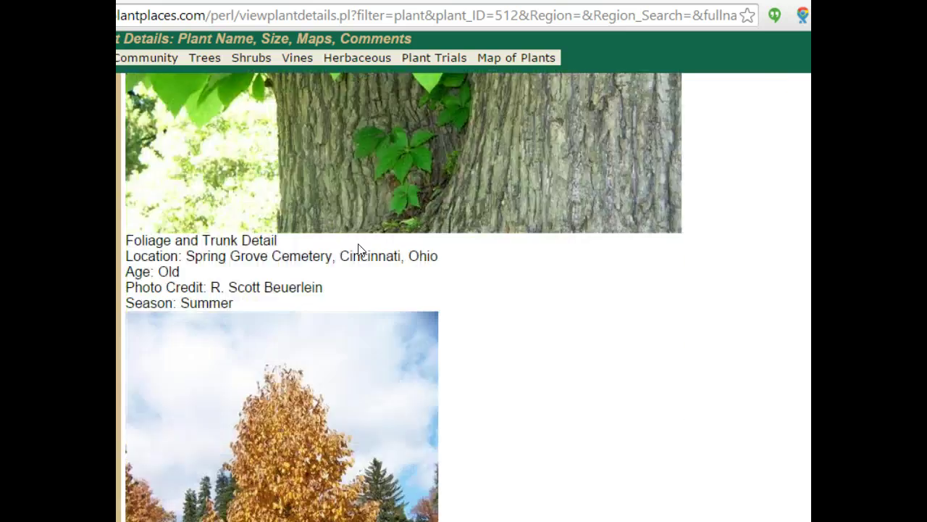
scroll(357, 250, down, 2)
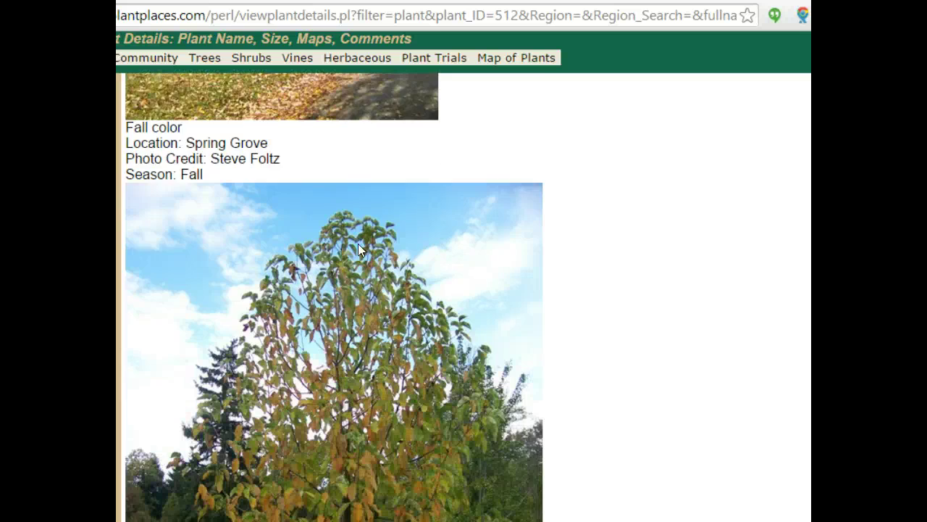
scroll(358, 250, down, 6)
scroll(358, 250, down, 15)
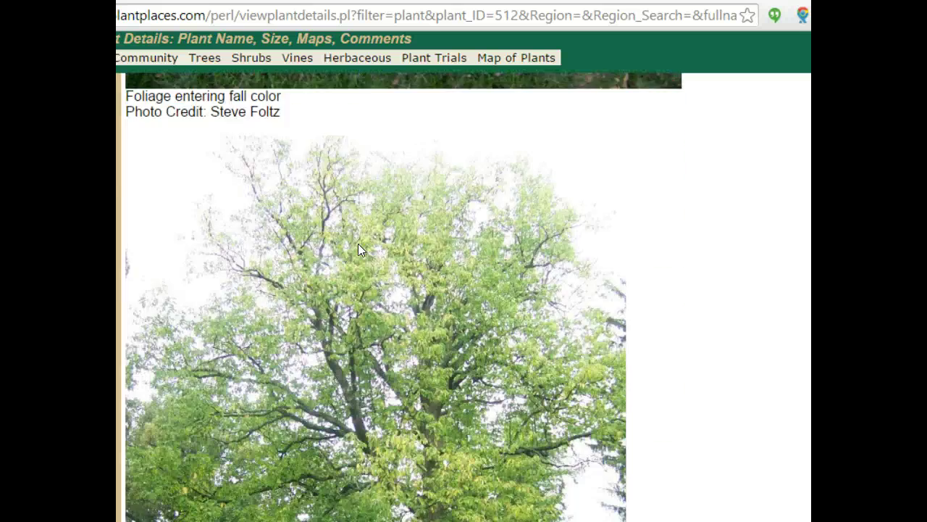
scroll(358, 243, down, 15)
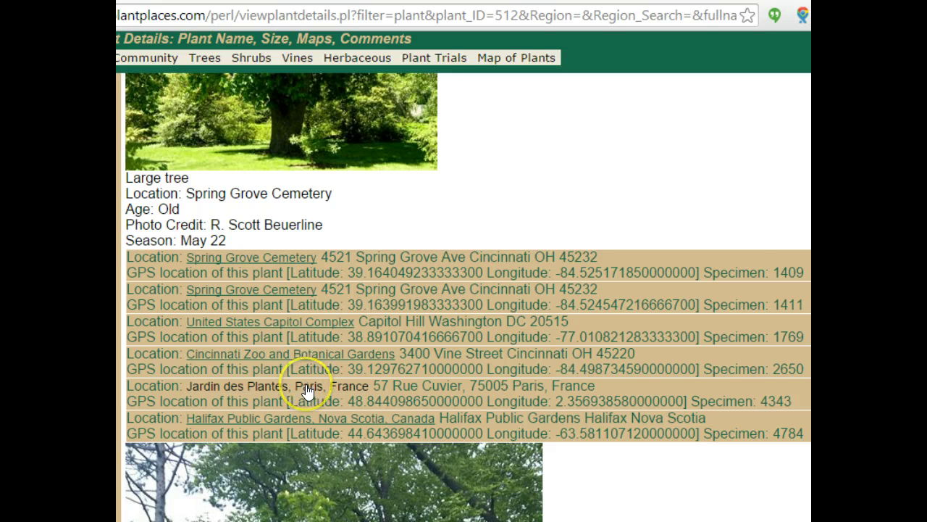
scroll(336, 276, down, 5)
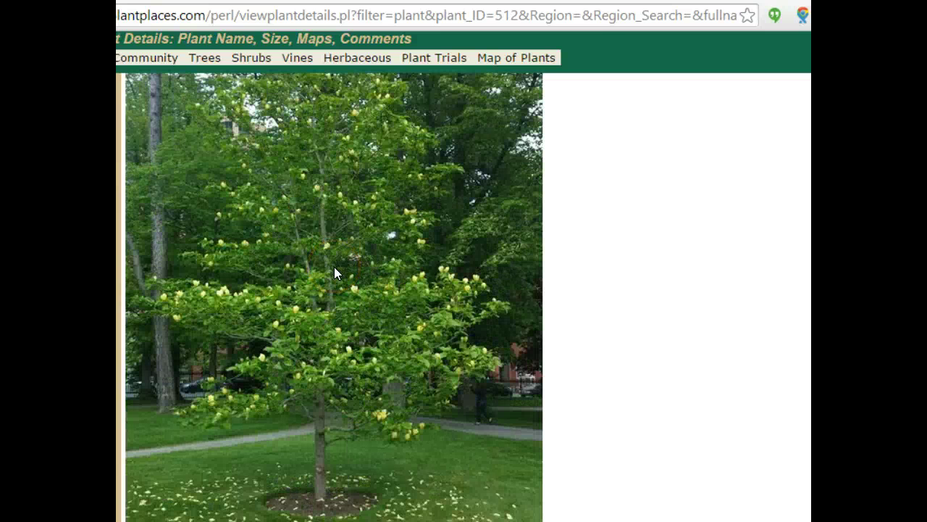
scroll(354, 252, down, 15)
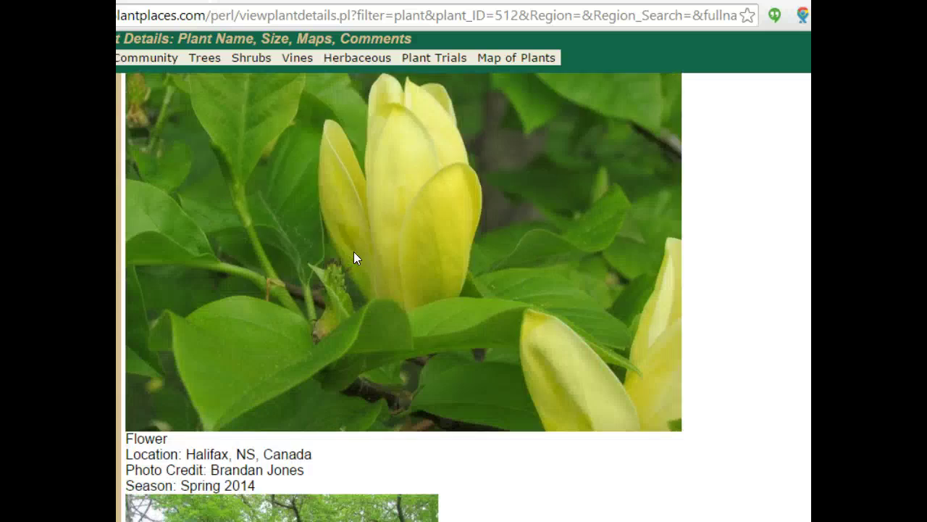
scroll(354, 254, down, 10)
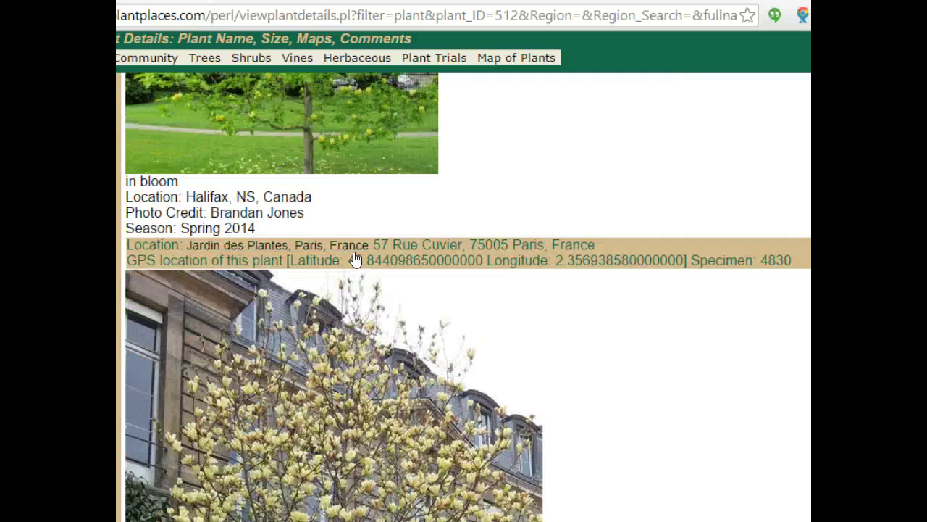
scroll(353, 251, down, 3)
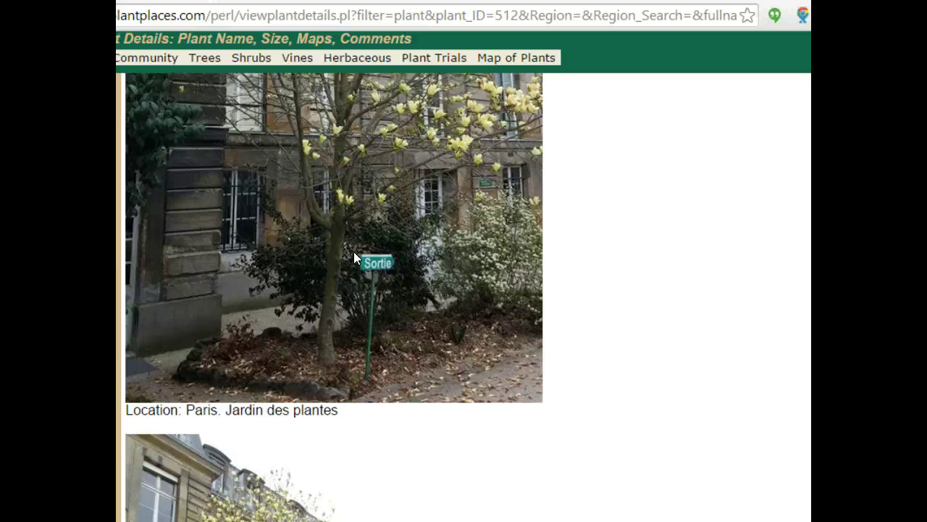
scroll(355, 257, down, 15)
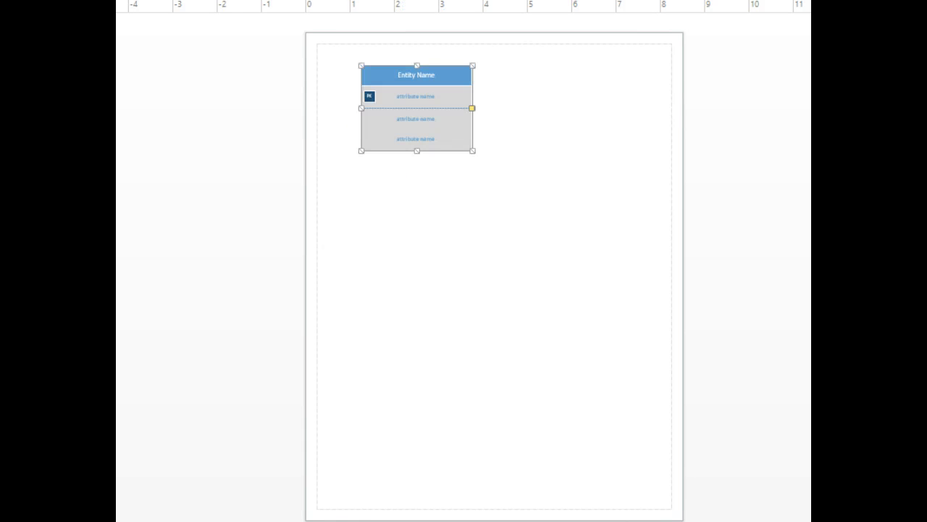
- Fit the Visio window so the Crow's Foot shapes show beside the page, and name the first entity Plants
click(727, 5)
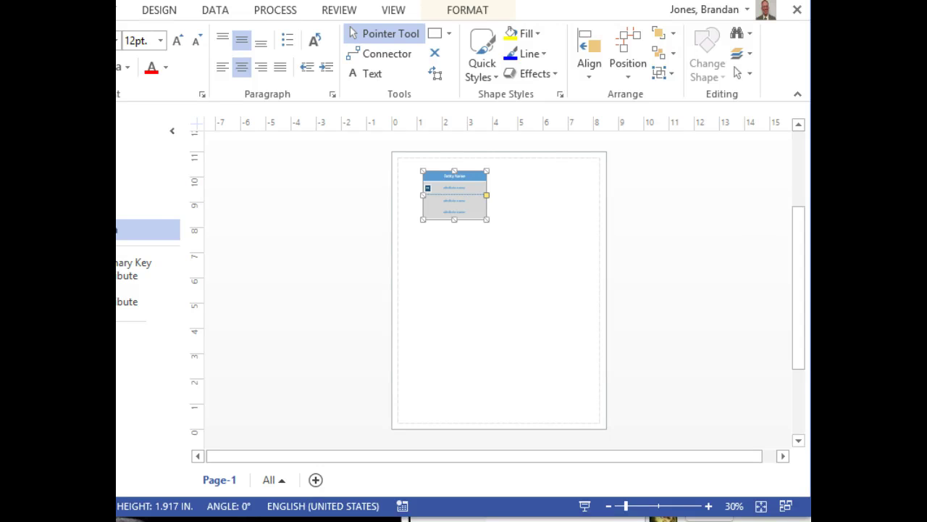
mouse_move(116, 166)
mouse_down()
mouse_move(140, 166)
mouse_move(116, 166)
mouse_up()
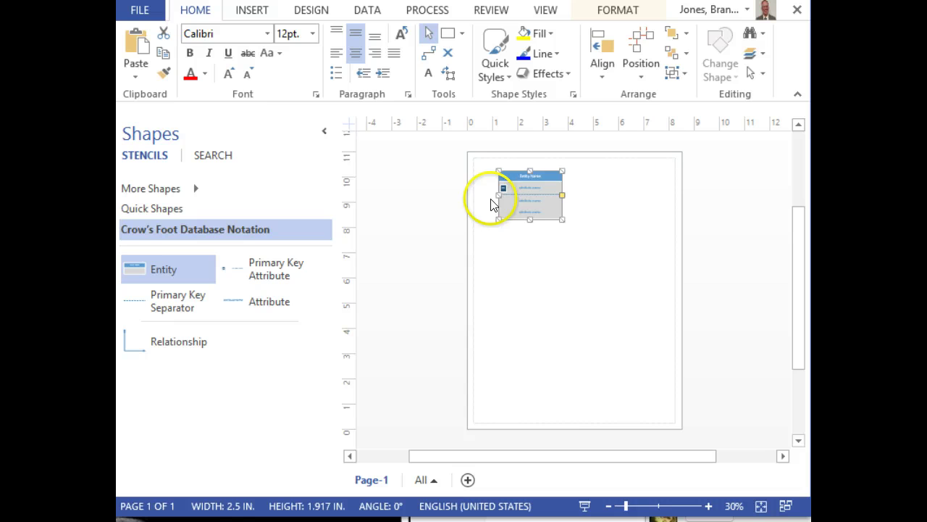
double_click(531, 178)
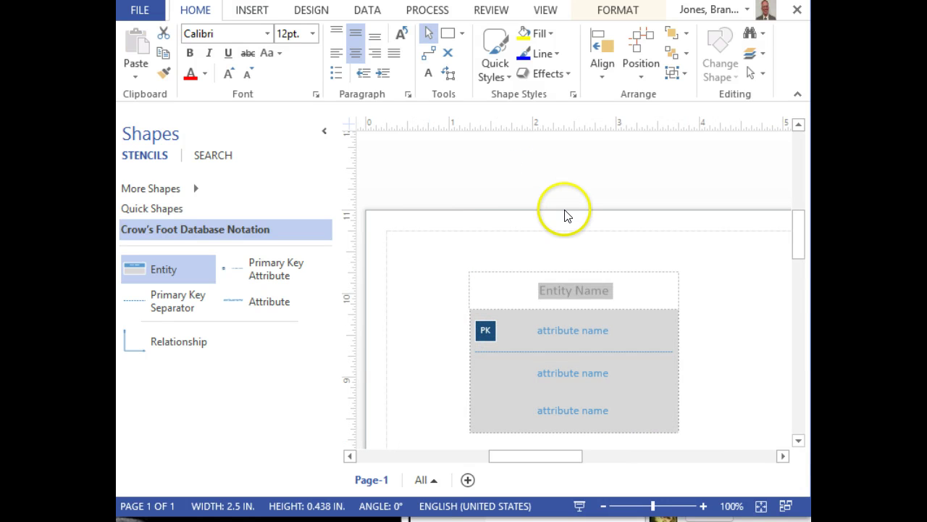
text(Plants)
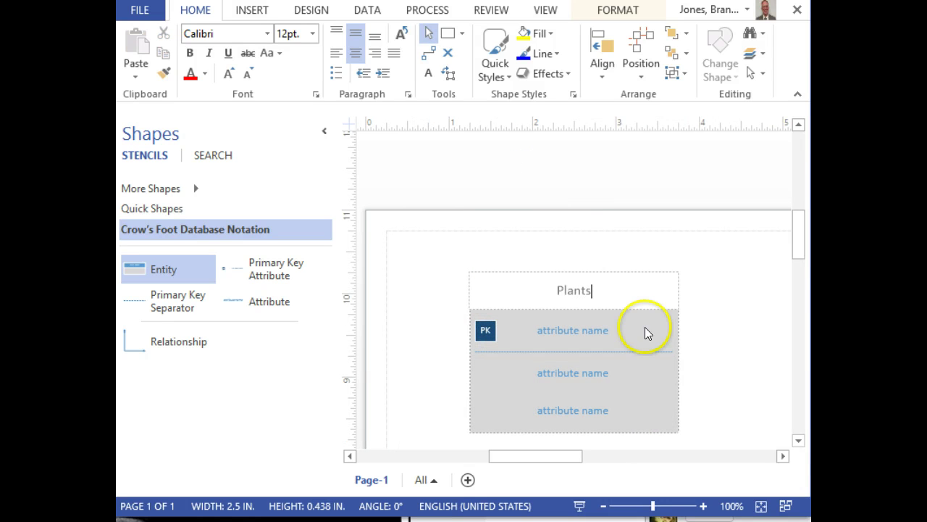
click(713, 342)
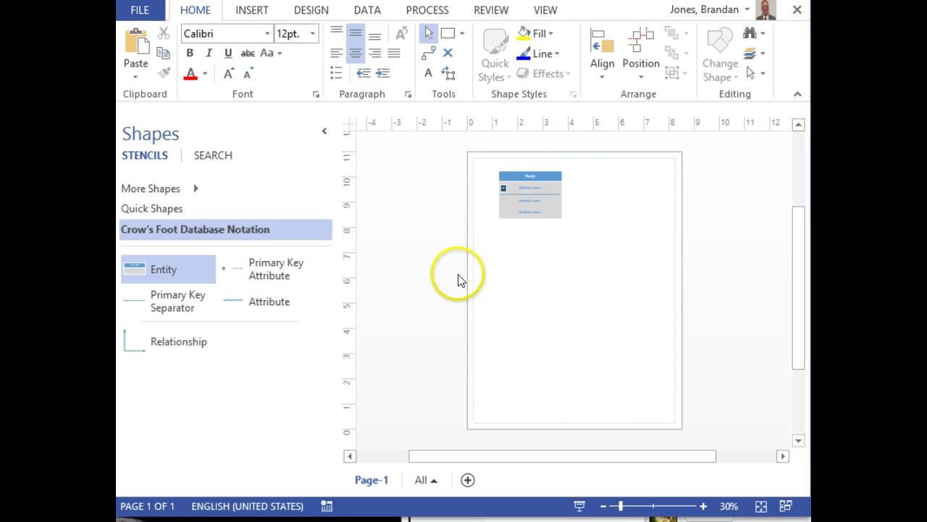
- Add a second entity to the page below the Plants entity and name it Specimen
drag(166, 269, 530, 270)
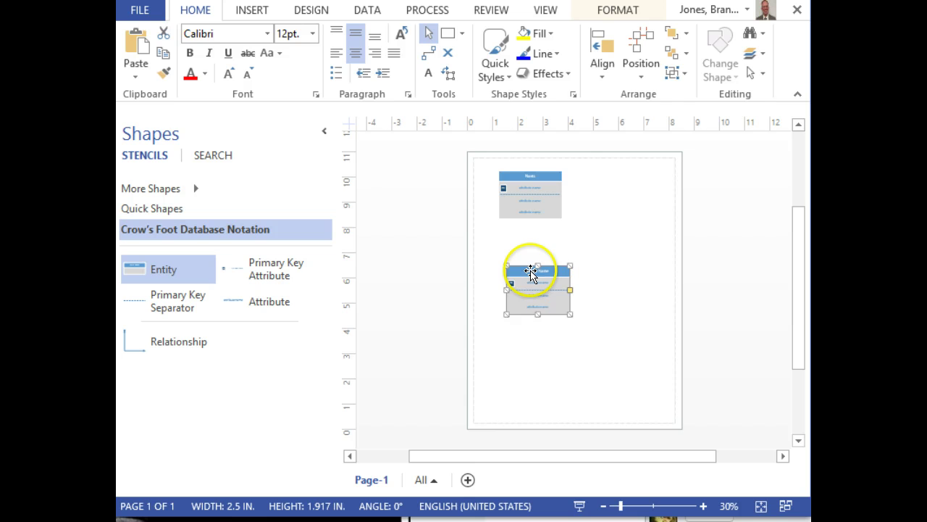
double_click(530, 269)
text(Sp)
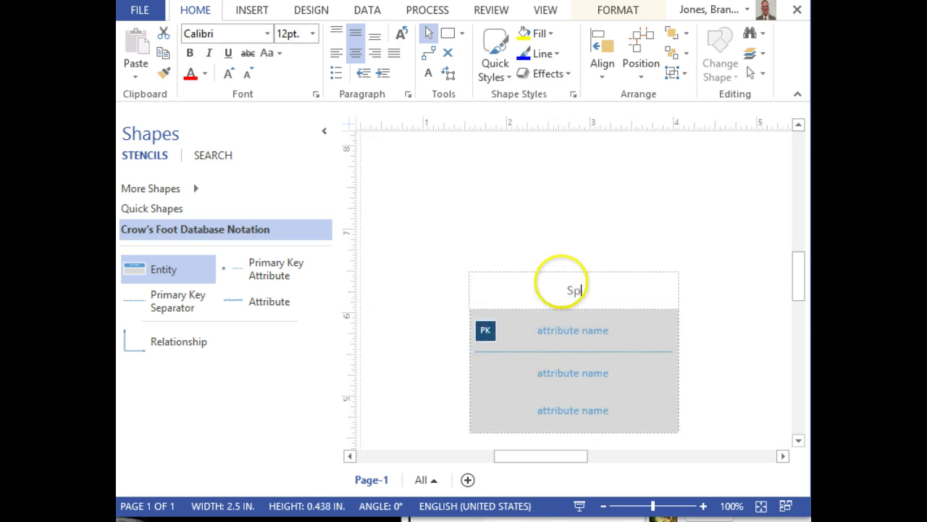
text(ecimen)
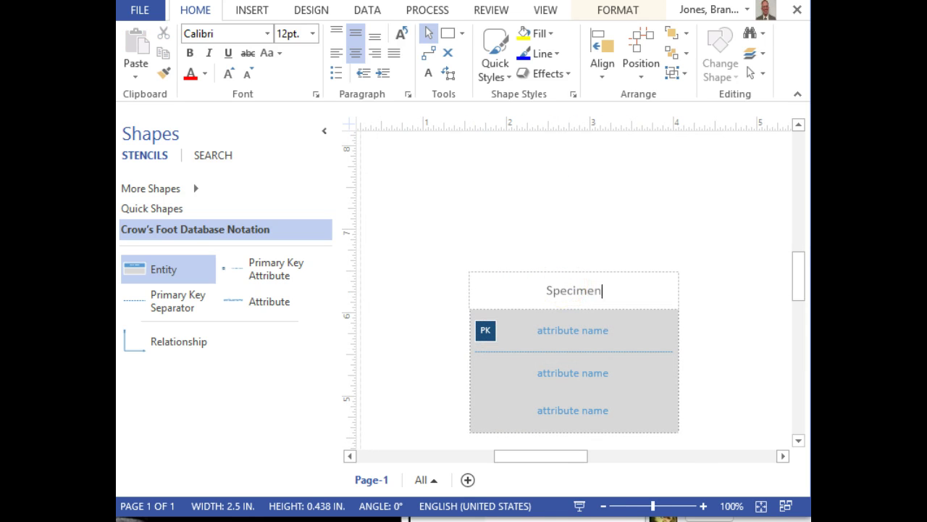
click(706, 254)
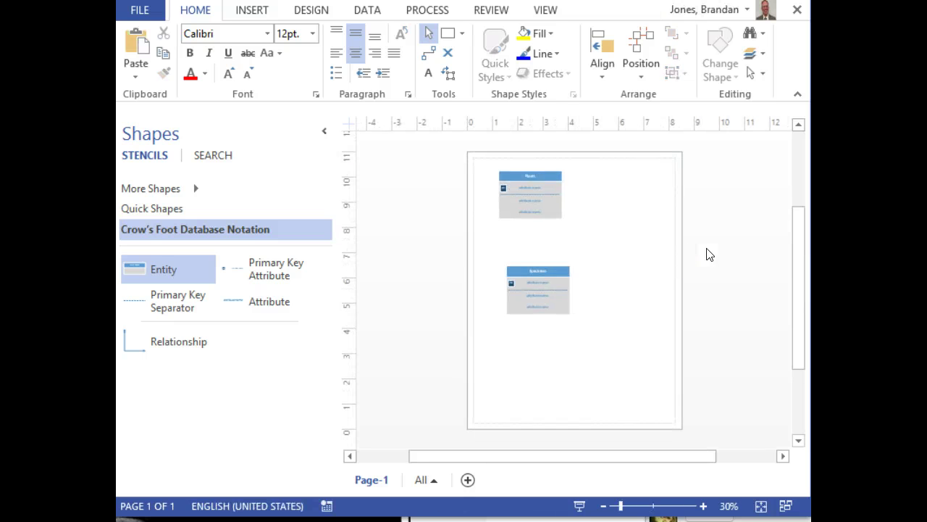
- Add a third entity beside the Specimen entity, near the page's right edge, and name it Photos
drag(180, 268, 624, 279)
double_click(635, 270)
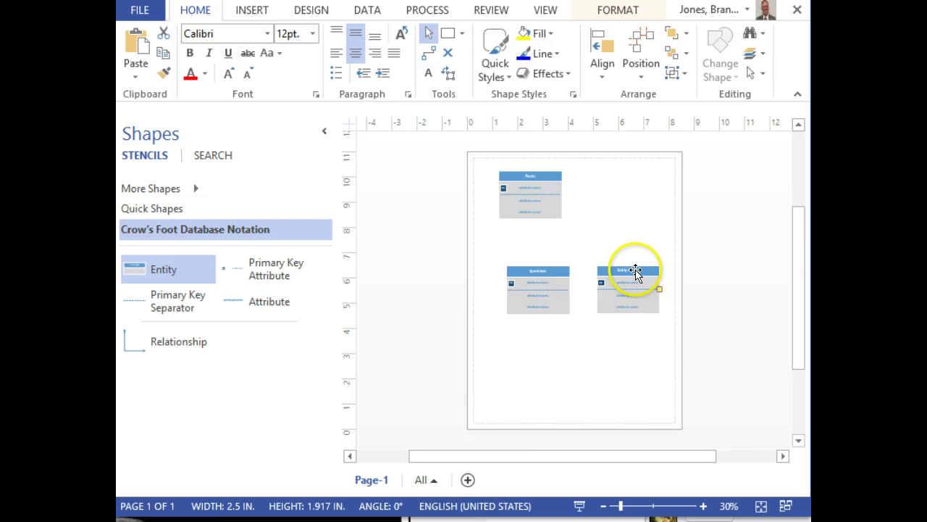
text(Po)
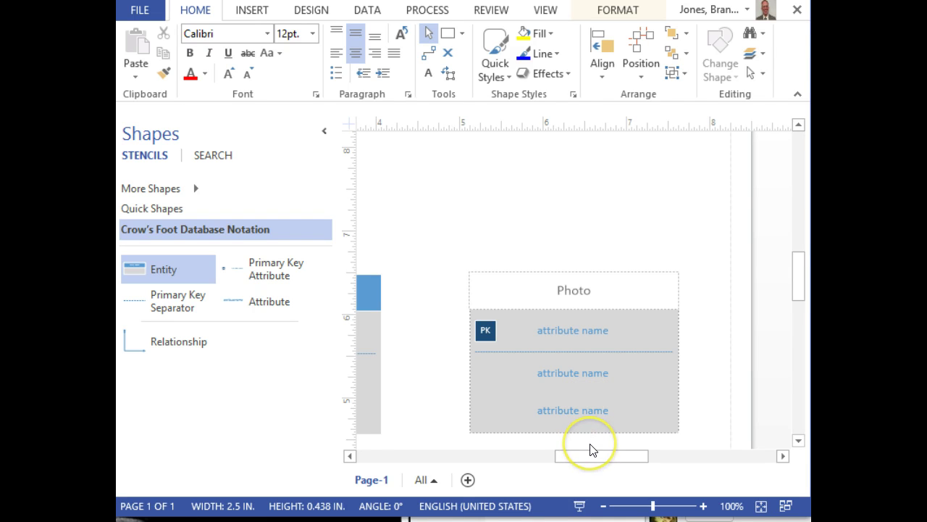
text(s)
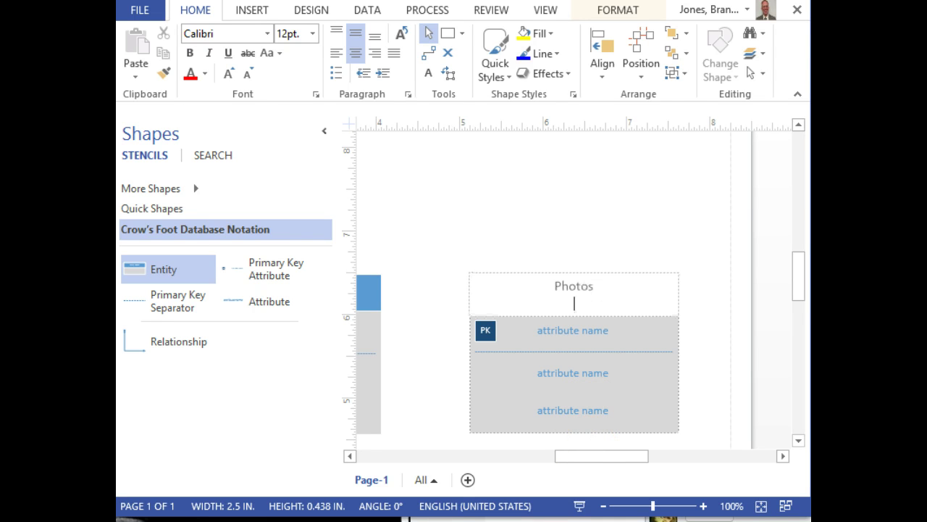
click(597, 440)
key(BackSpace)
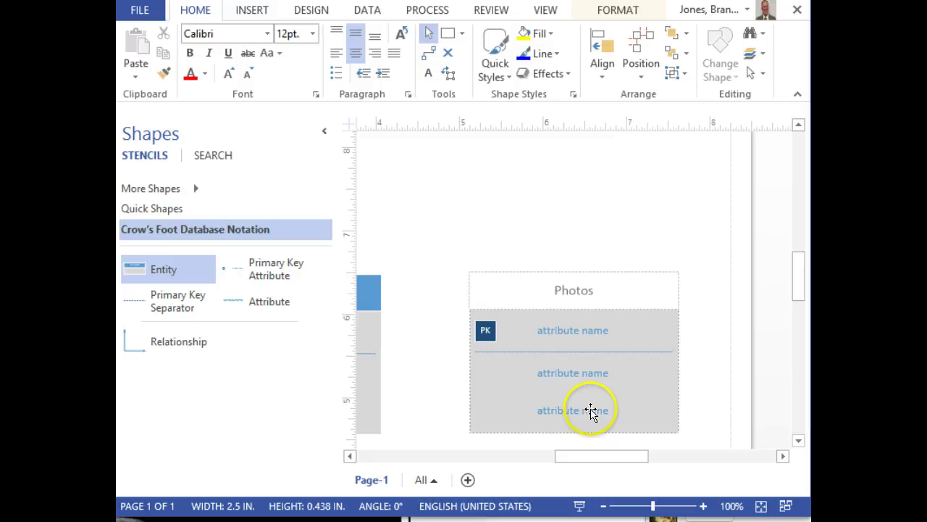
- Rename the Specimen entity to Specimens and align it directly below the Plants entity
drag(551, 462, 523, 462)
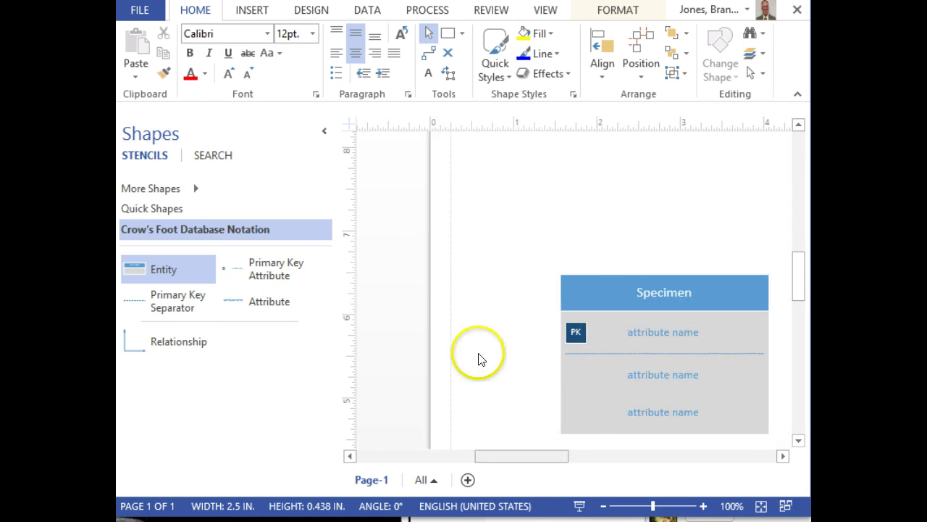
double_click(685, 293)
click(703, 290)
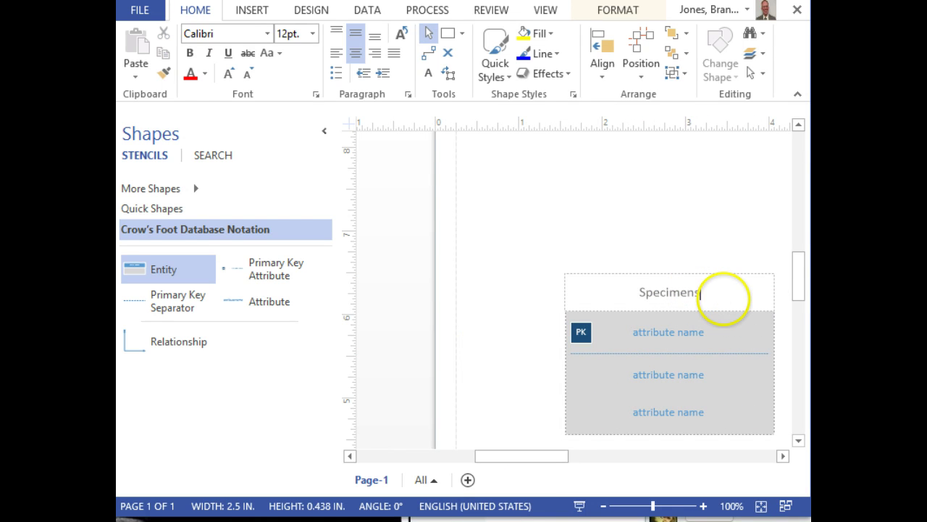
text(s)
scroll(718, 283, up, 5)
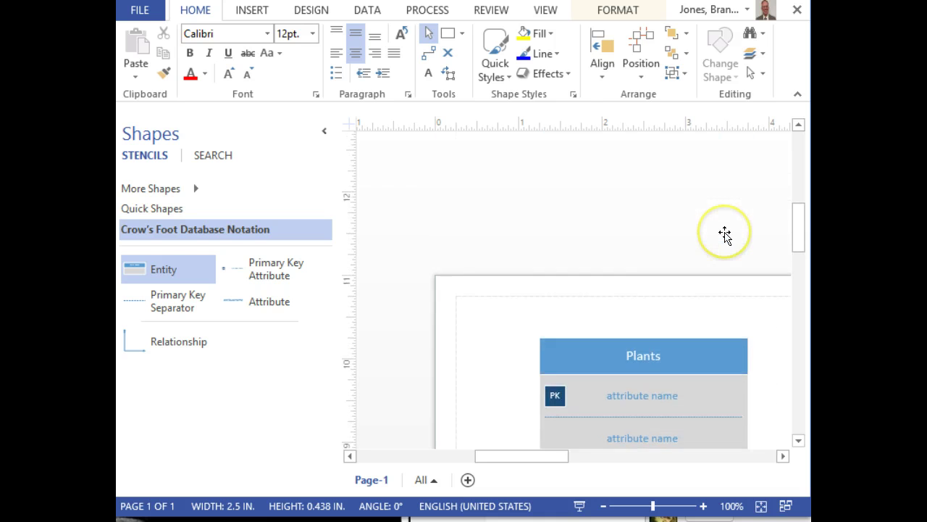
scroll(725, 234, down, 6)
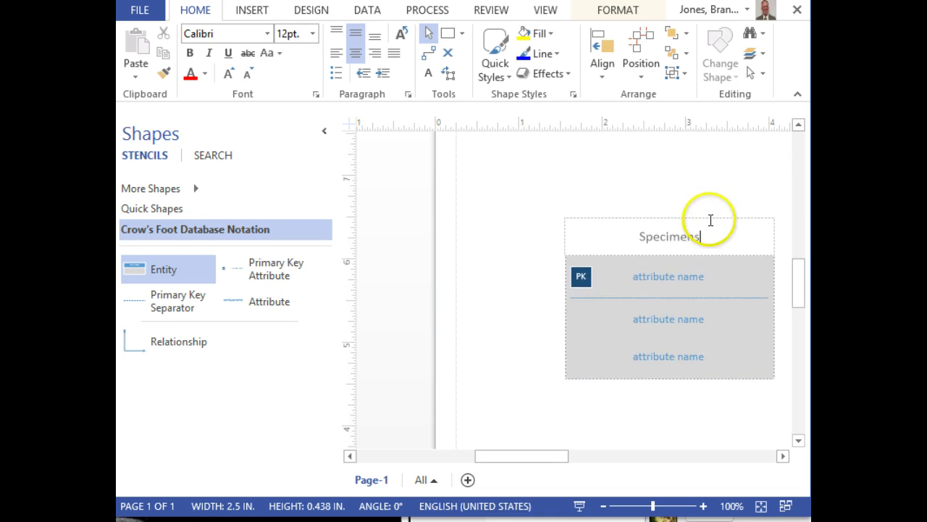
scroll(710, 225, up, 3)
click(609, 318)
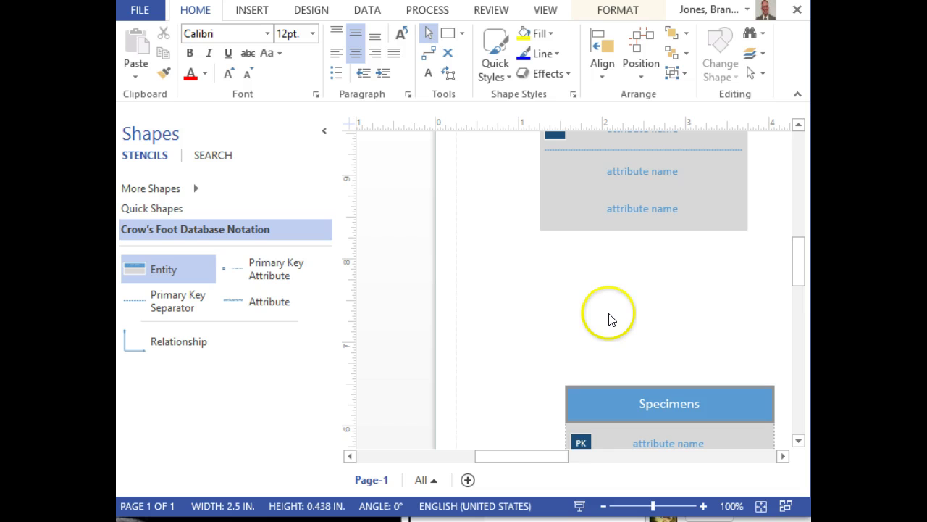
drag(659, 403, 634, 352)
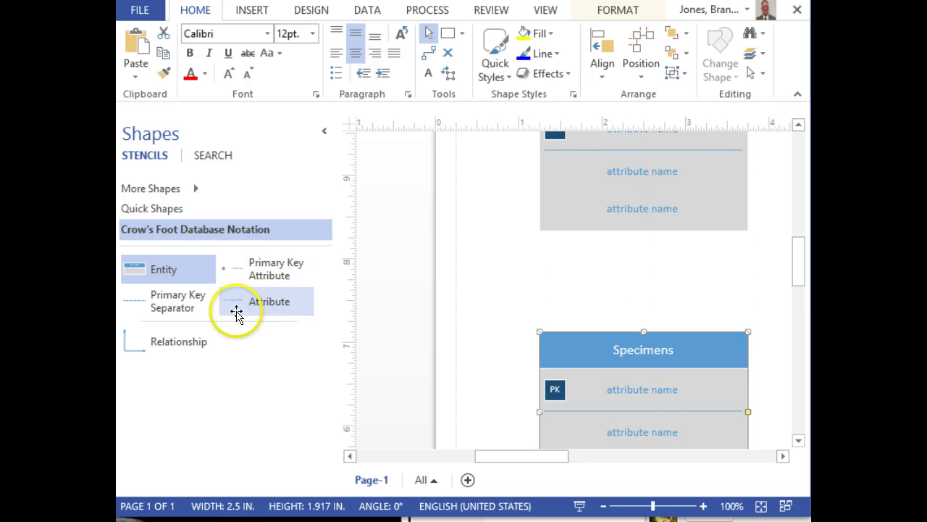
- Connect Plants to Specimens with a vertical relationship, placing the one end at Plants and the crow's-foot end at Specimens
drag(176, 351, 662, 228)
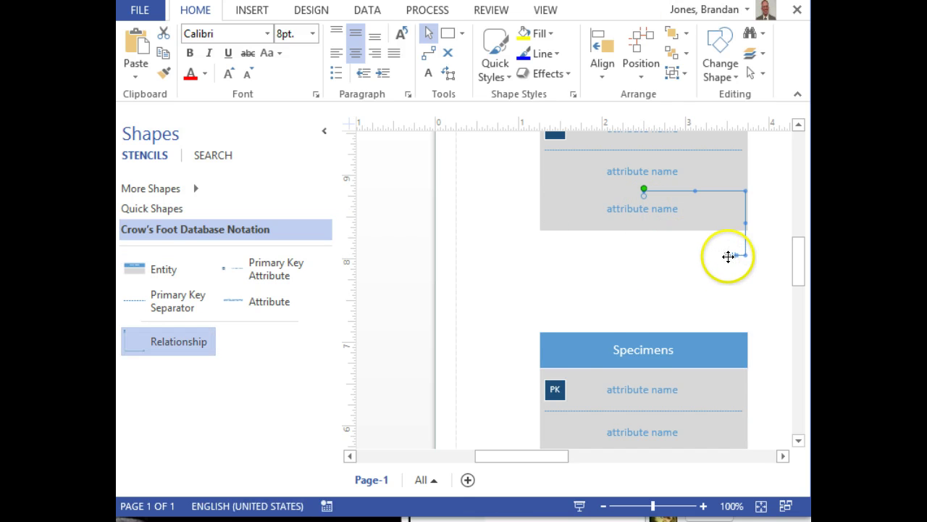
drag(728, 257, 649, 357)
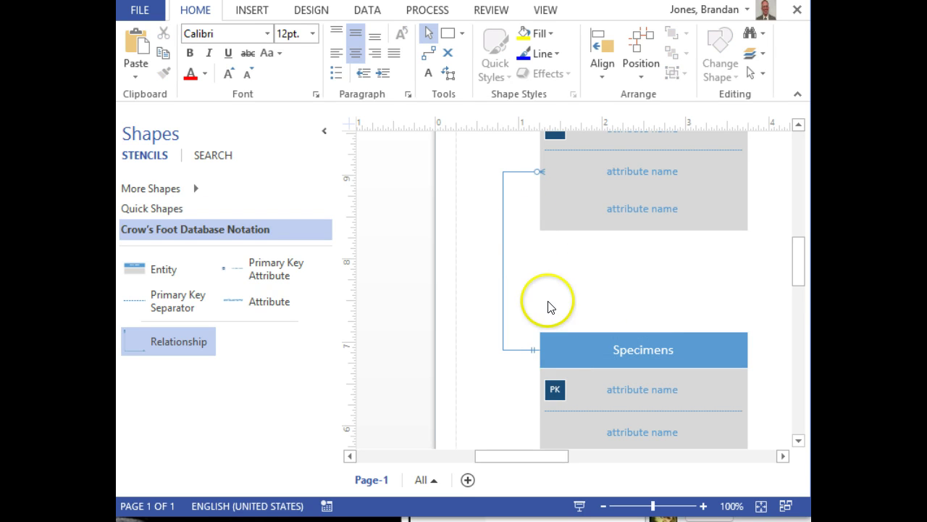
drag(552, 308, 563, 228)
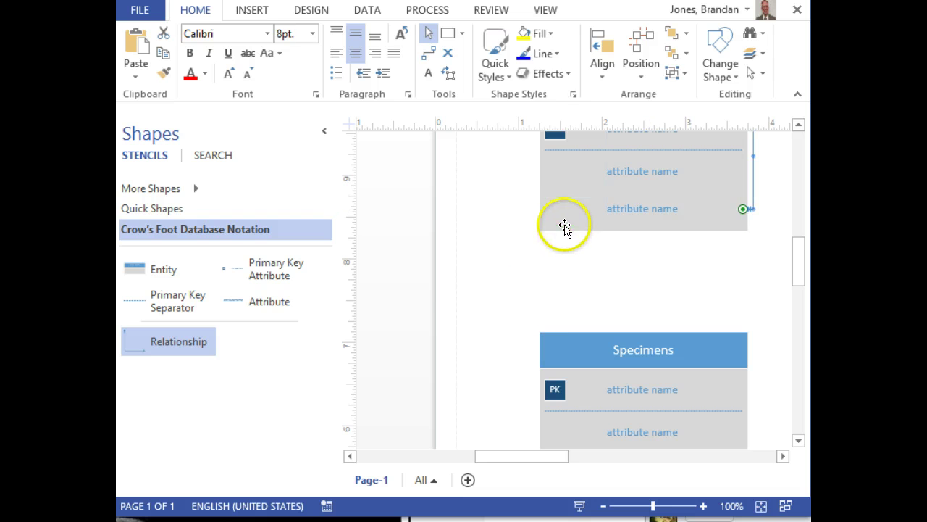
scroll(730, 250, up, 4)
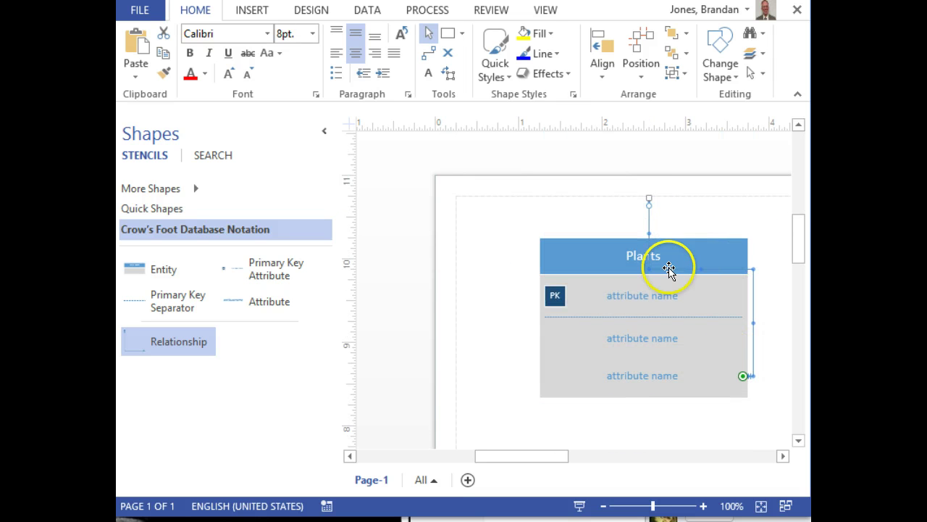
drag(653, 346, 657, 408)
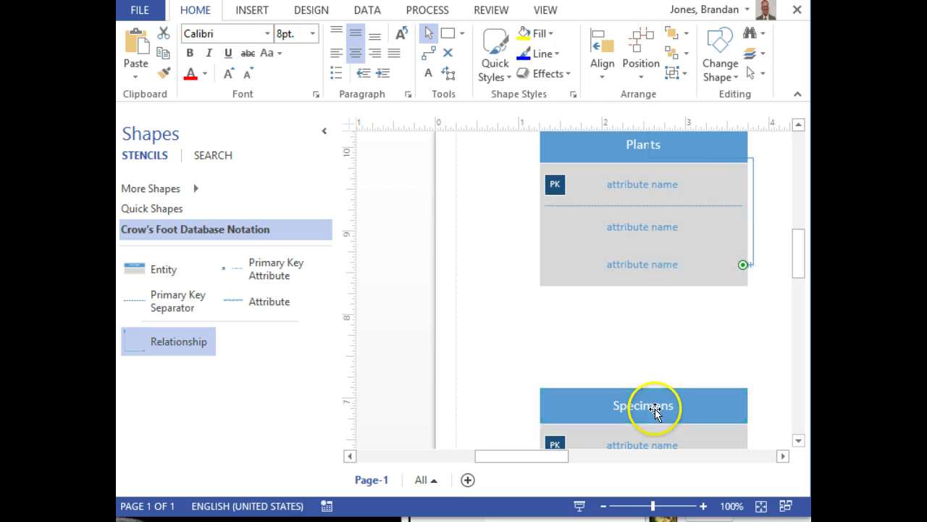
click(693, 349)
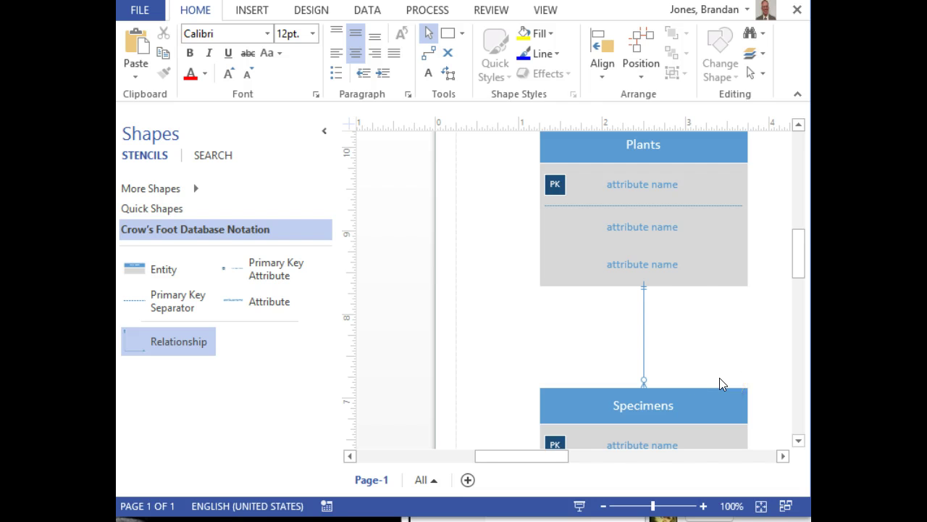
- Connect Specimens to Photos with a horizontal relationship, placing the one end at Specimens and the crow's-foot end at Photos
drag(558, 461, 629, 457)
scroll(579, 420, down, 5)
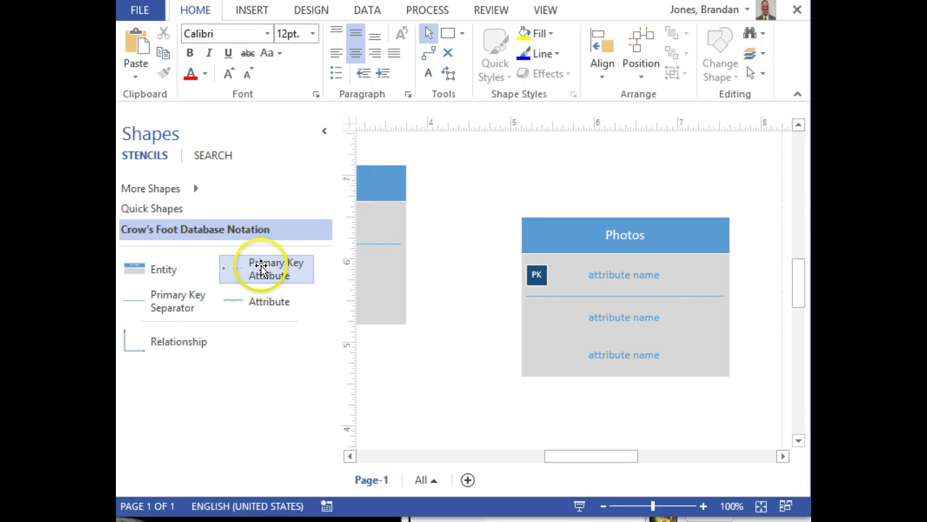
drag(166, 348, 365, 246)
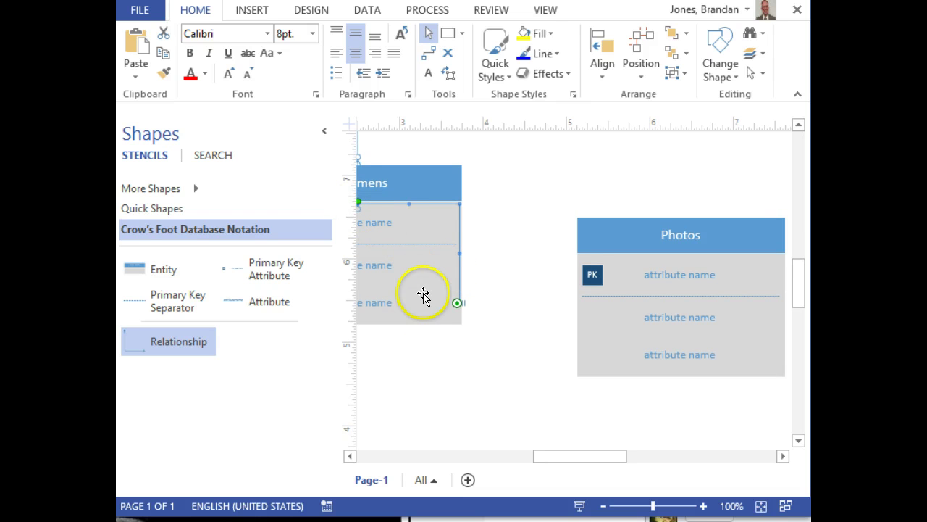
drag(357, 198, 602, 314)
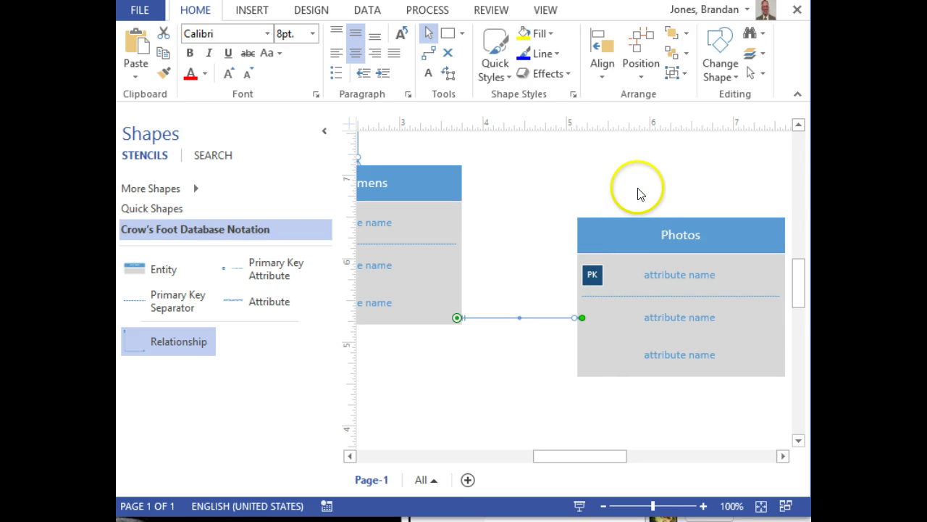
click(629, 211)
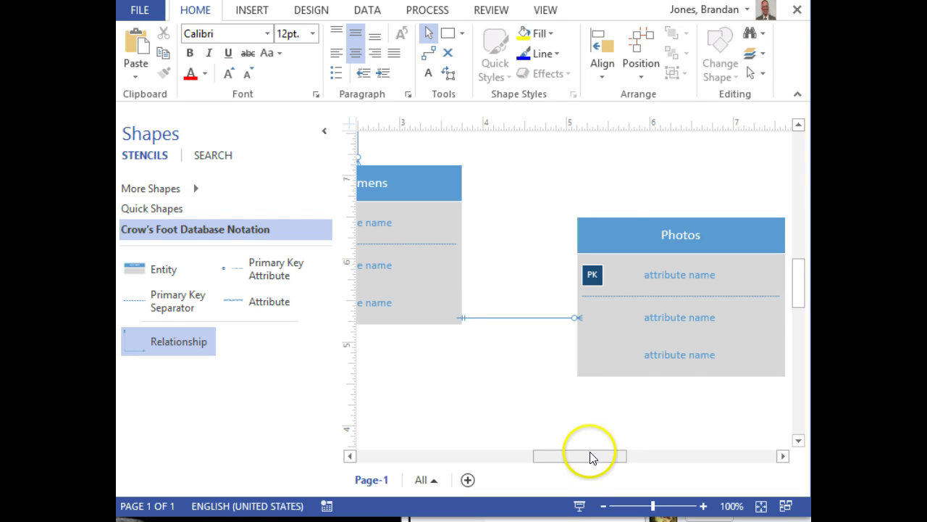
mouse_move(594, 459)
mouse_down()
mouse_move(492, 451)
mouse_move(480, 460)
mouse_move(590, 450)
mouse_up()
scroll(588, 406, up, 1)
scroll(589, 406, up, 4)
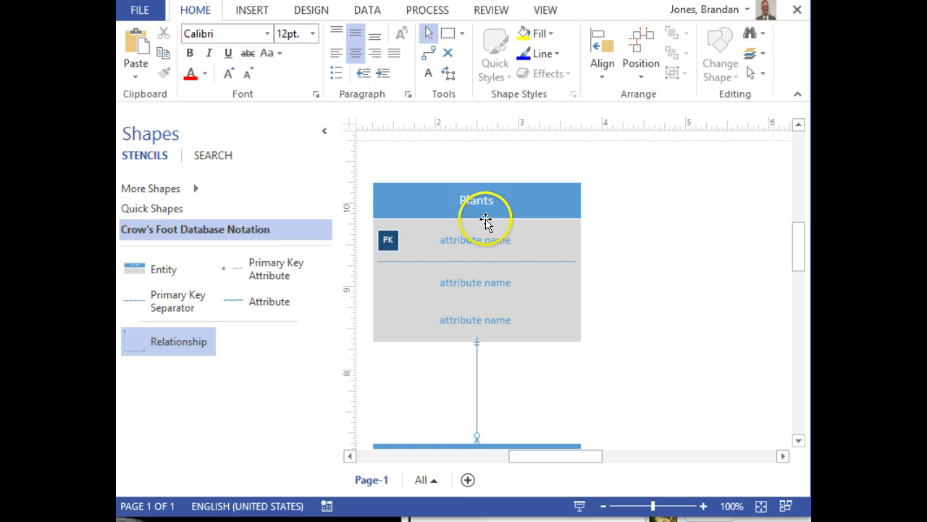